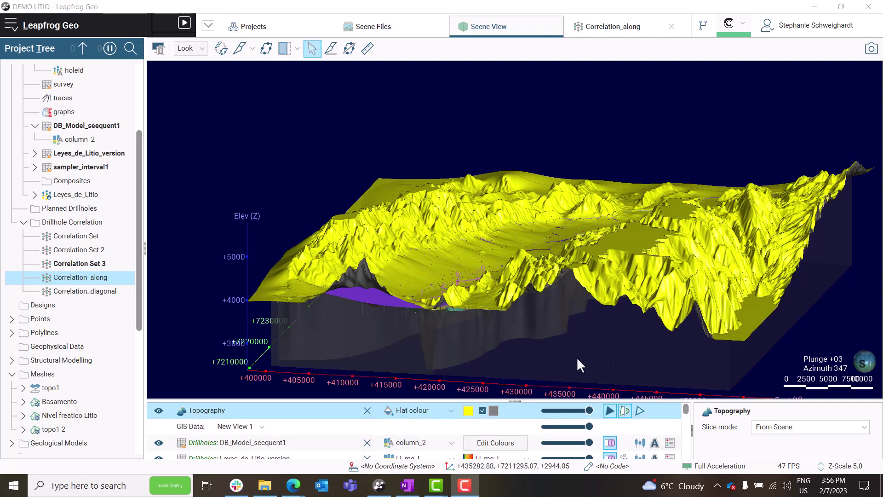
- Make the topography surface translucent with its opacity slider
scroll(576, 357, "up", 3)
left_click_drag(565, 380, 529, 388)
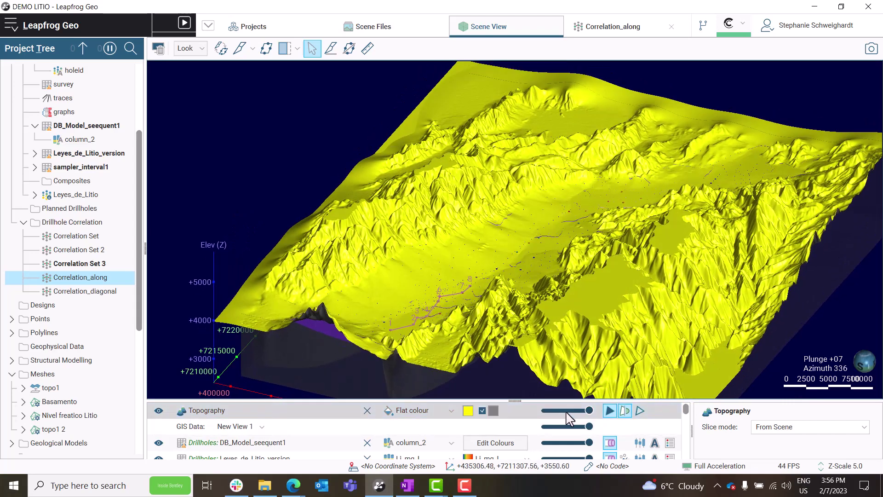
left_click_drag(589, 410, 553, 411)
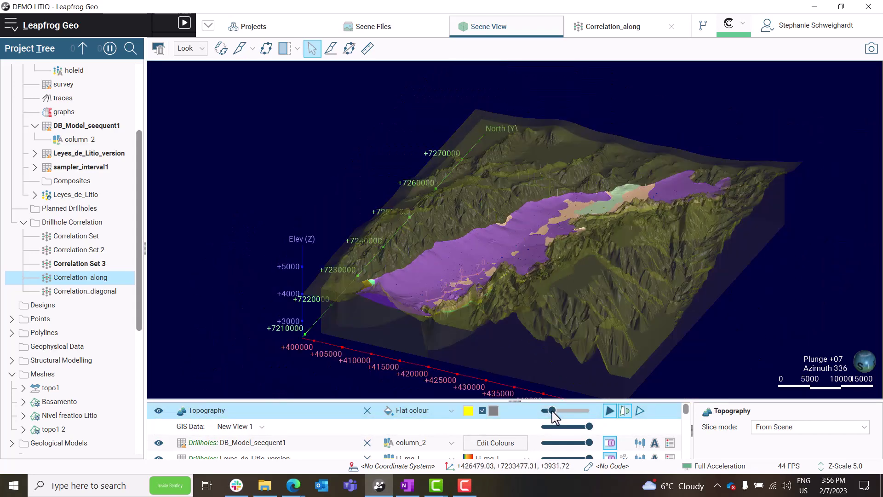
- Hide the Refined GM 2 geological model surfaces from the scene
scroll(553, 416, "down", 2)
scroll(316, 444, "down", 3)
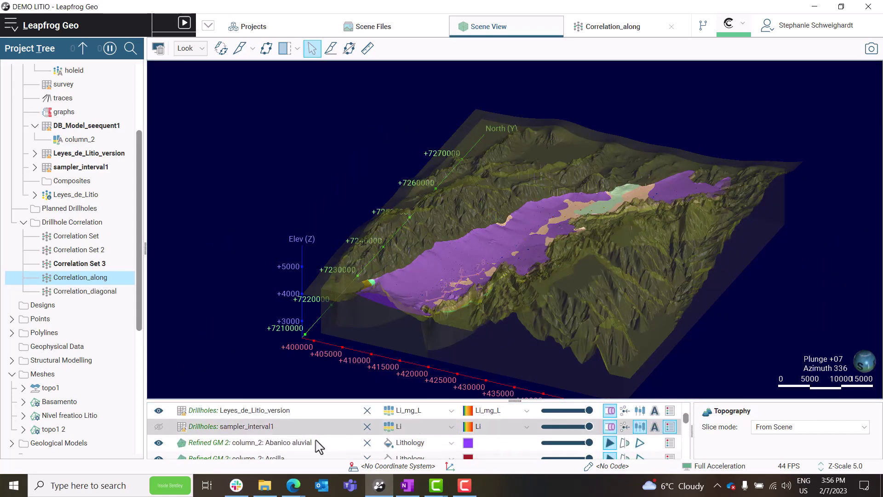
left_click(285, 446)
scroll(285, 447, "down", 2)
scroll(286, 446, "down", 2)
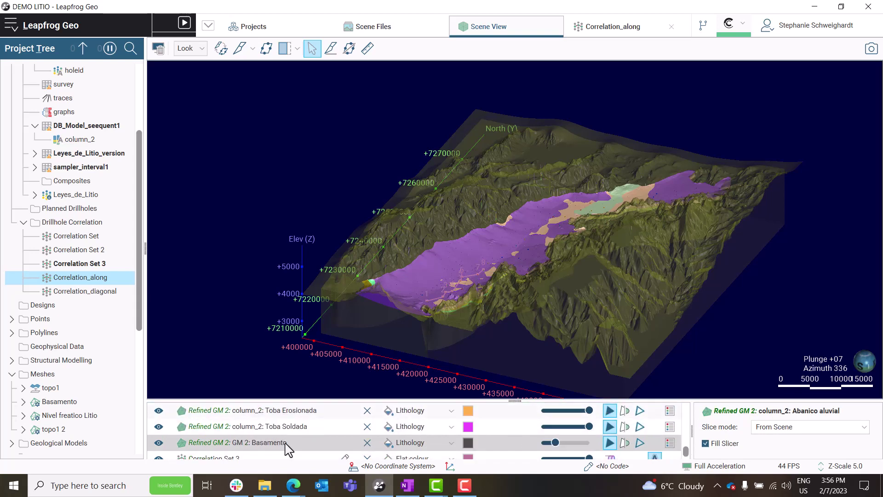
left_click(286, 449, "shift")
left_click(159, 442)
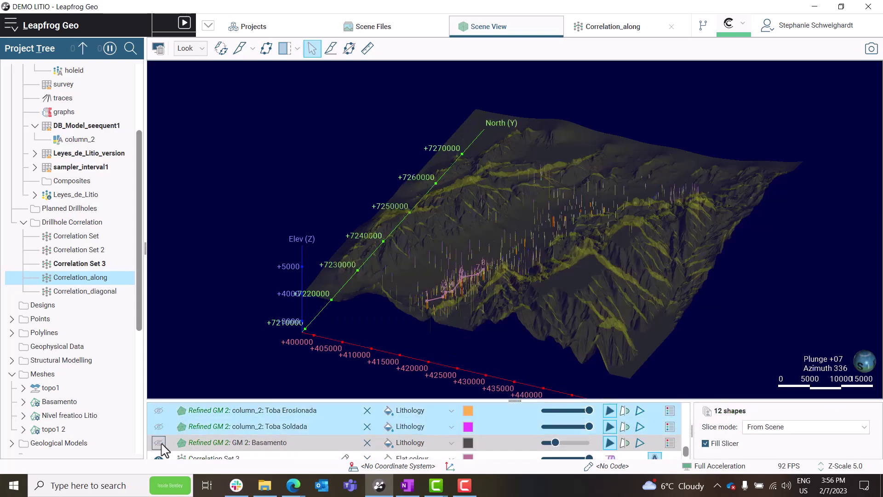
- Tilt the view down onto the drillholes and collapse the Drillhole Correlation folder
scroll(509, 244, "up", 5)
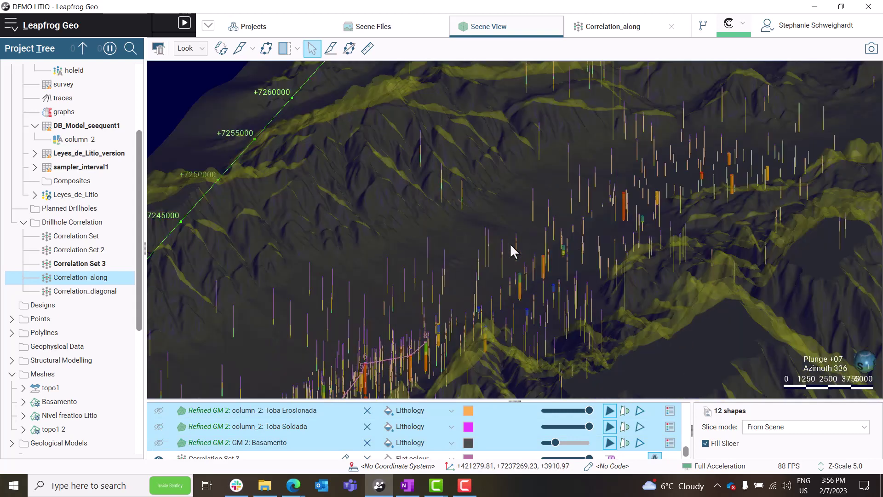
left_click_drag(209, 229, 184, 216)
double_click(124, 222)
- Create a new drillhole correlation set and pick three drillholes in order from the scene
right_click(127, 227)
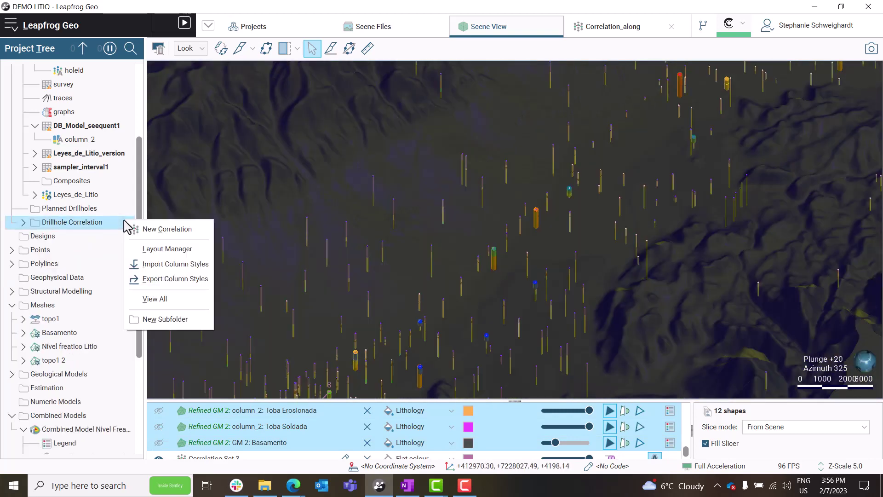
left_click(164, 230)
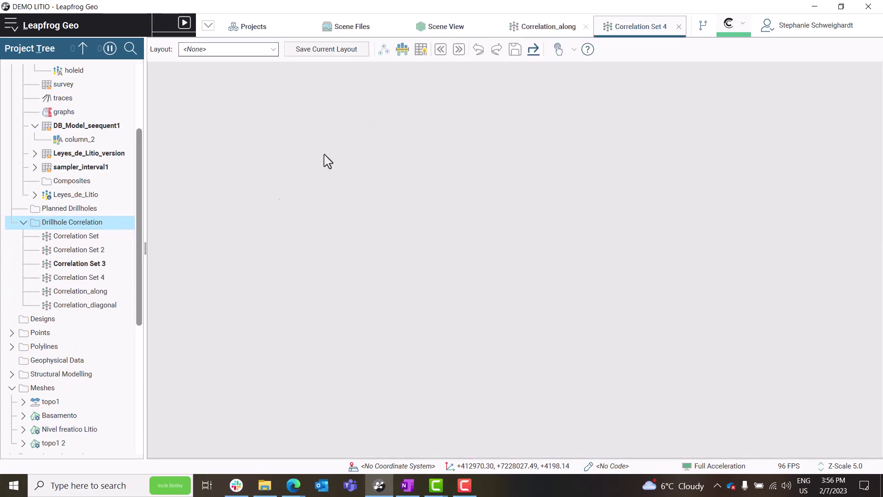
left_click(384, 50)
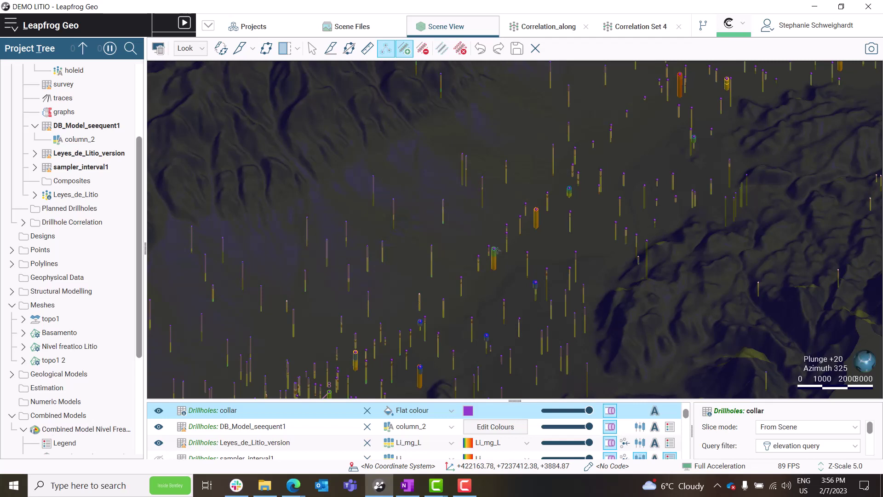
left_click(494, 253)
left_click(536, 210)
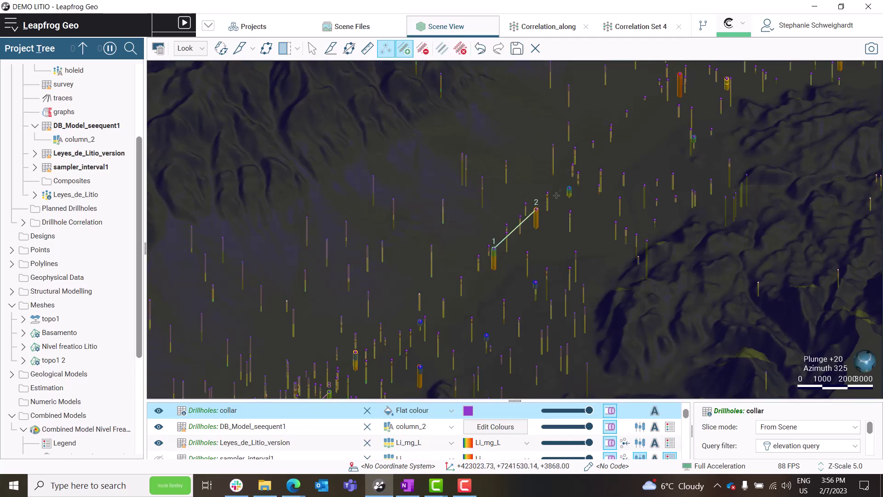
left_click(570, 189)
scroll(571, 189, "up", 3)
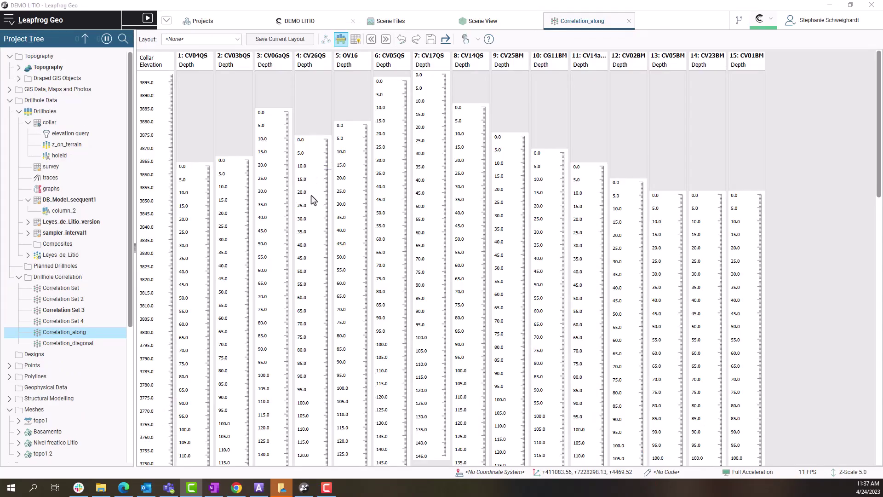
- Add column_2 and Li_mg_L from Leyes_de_Litio_version to the correlation view
left_click(28, 222)
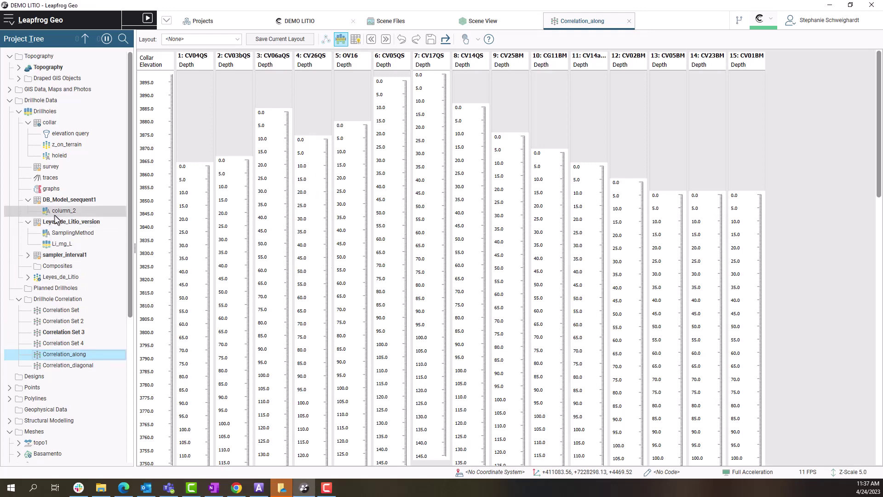
left_click_drag(55, 214, 224, 127)
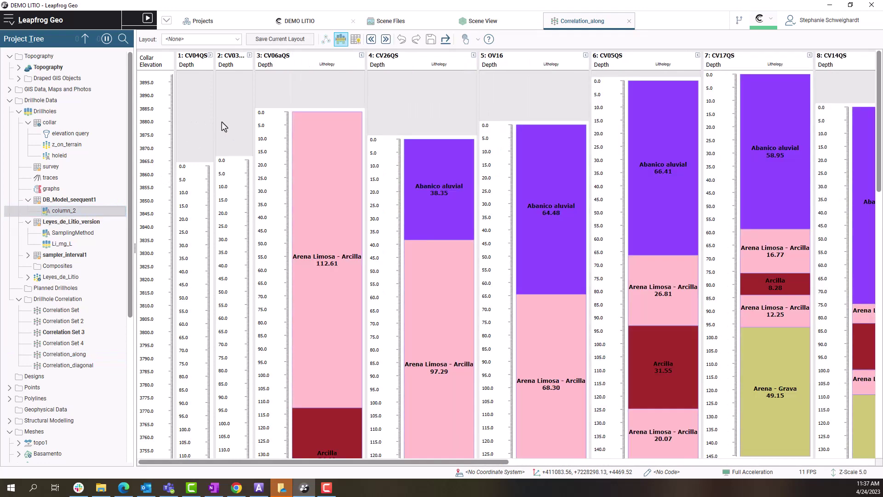
left_click_drag(66, 243, 223, 221)
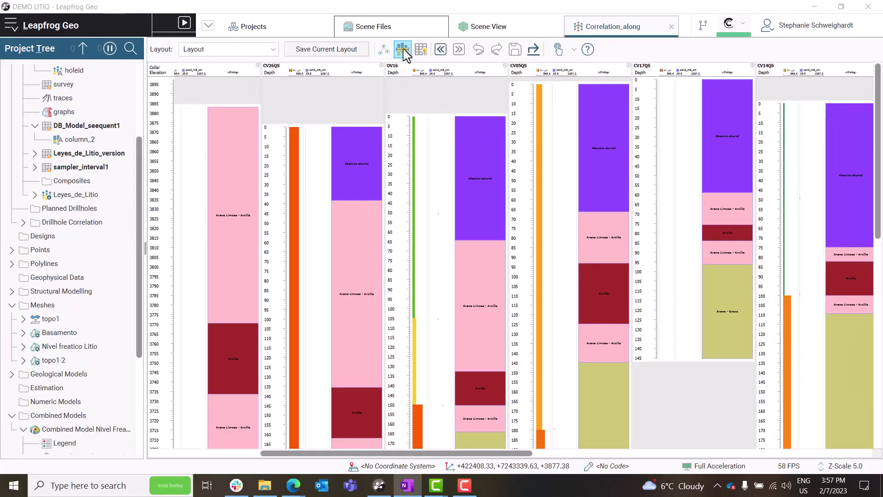
- Switch column alignment from depth zero to collar elevation
left_click(404, 56)
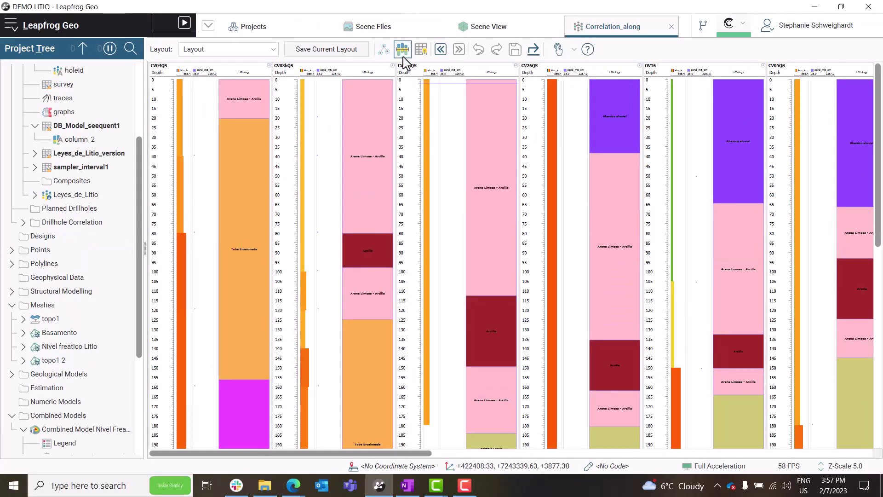
left_click(404, 58)
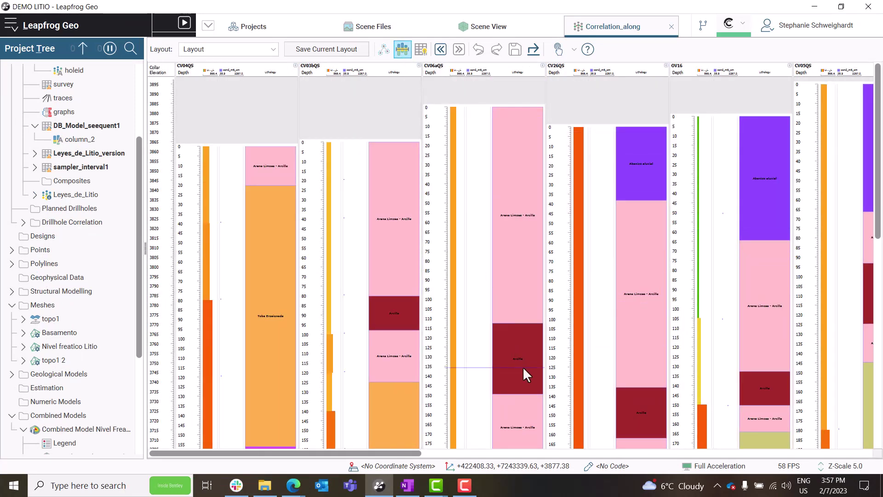
scroll(524, 368, "right", 5)
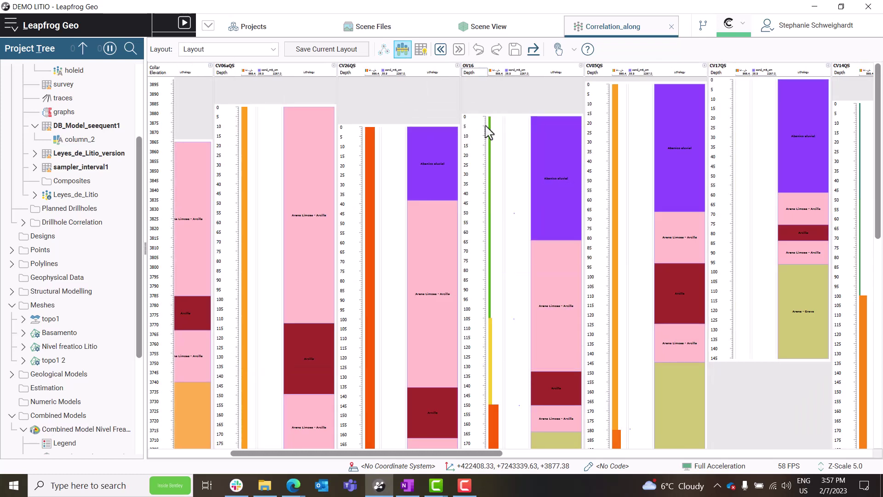
- Reformat collar header labels as correlation picker number followed by holeid, e.g. '3: CV06aQS'
right_click(479, 69)
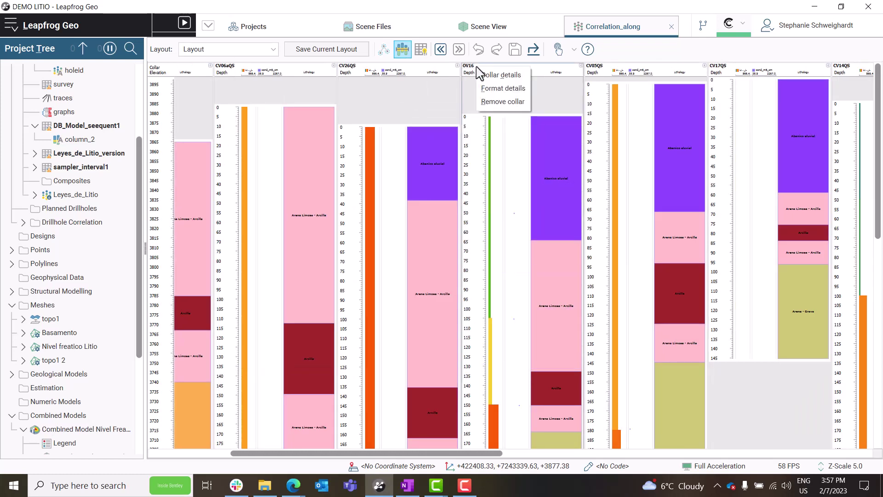
left_click(500, 90)
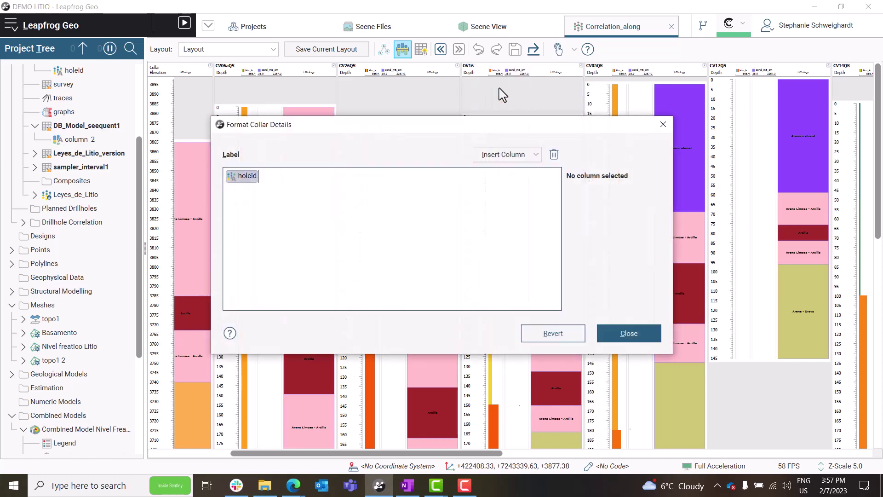
left_click(495, 154)
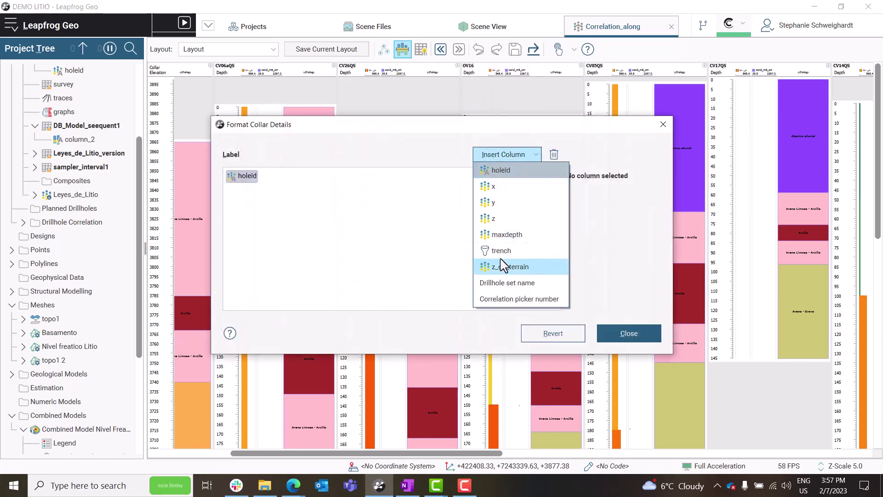
left_click(374, 206)
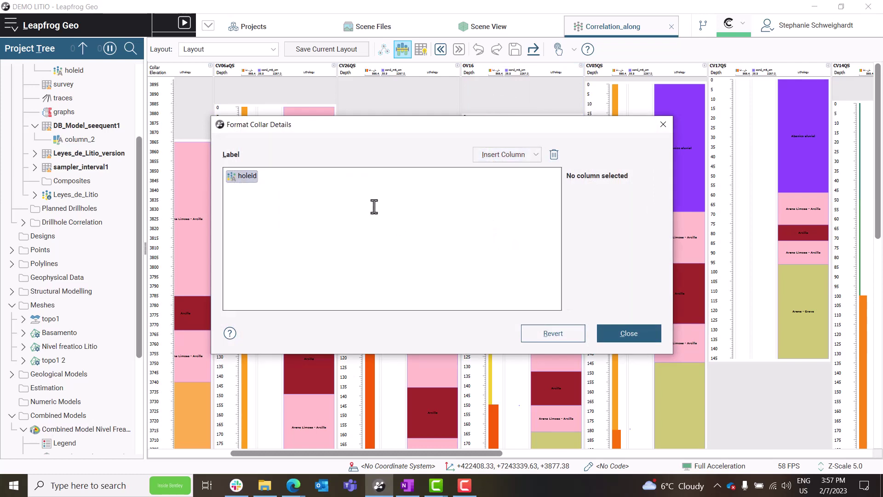
key("BackSpace")
left_click(526, 156)
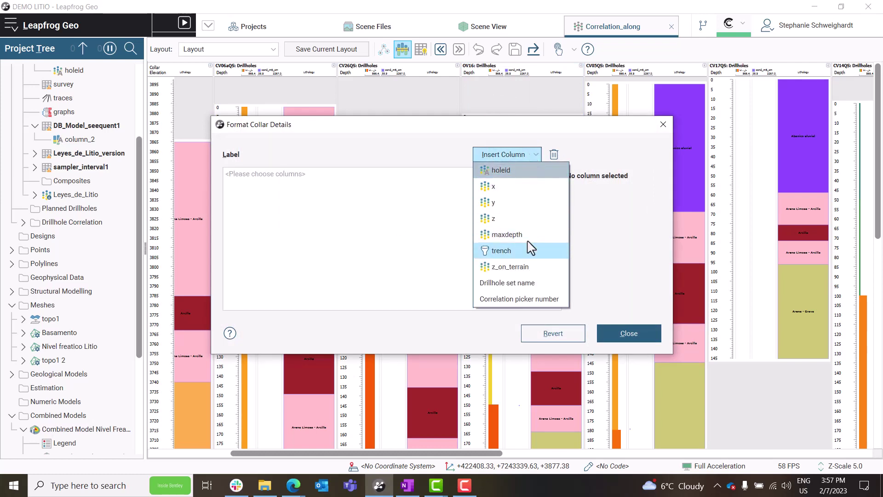
left_click(527, 300)
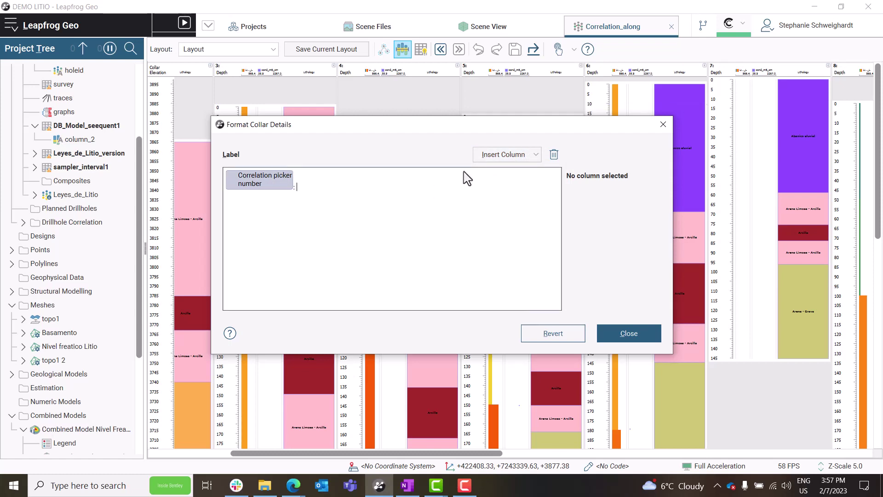
left_click(489, 157)
left_click(503, 172)
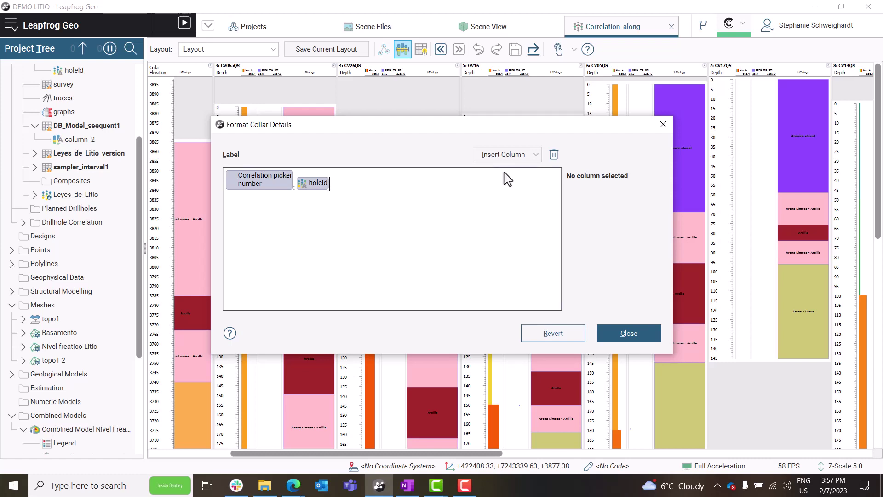
left_click(629, 333)
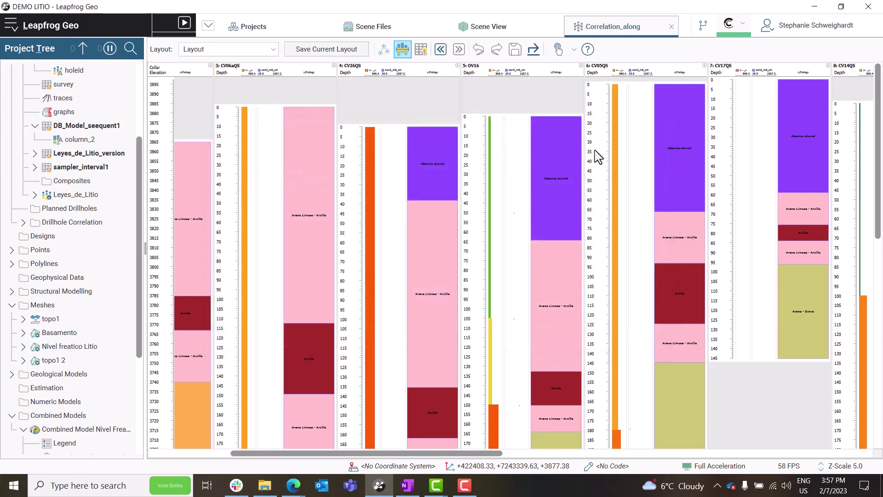
- Adjust lithology column widths and zoom out until all 15 drillholes fit in the panel
left_click_drag(570, 72, 560, 73)
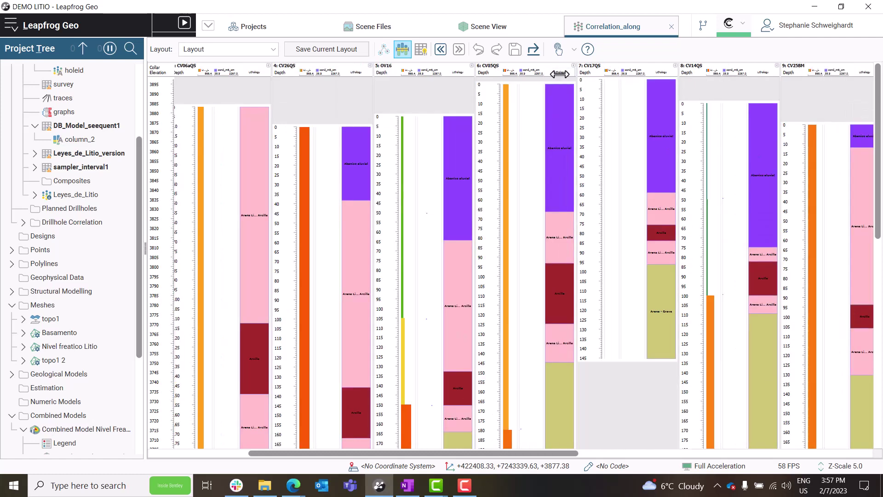
left_click_drag(596, 78, 599, 79)
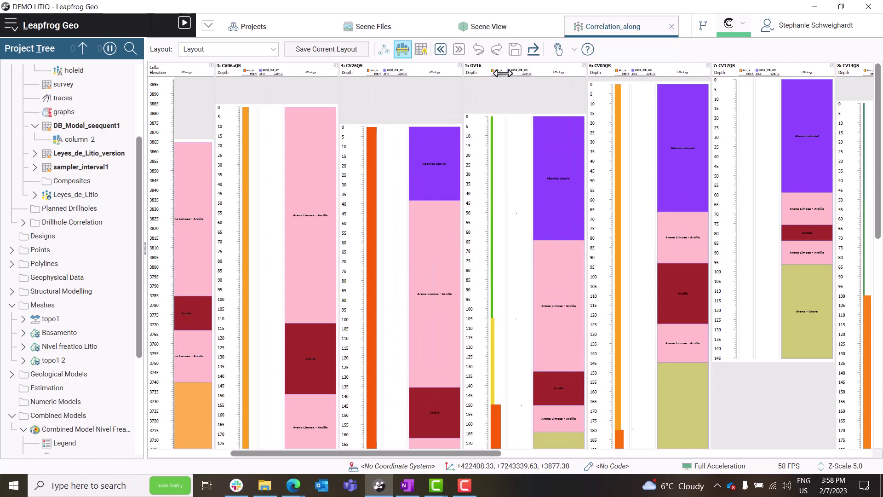
left_click_drag(503, 73, 519, 75)
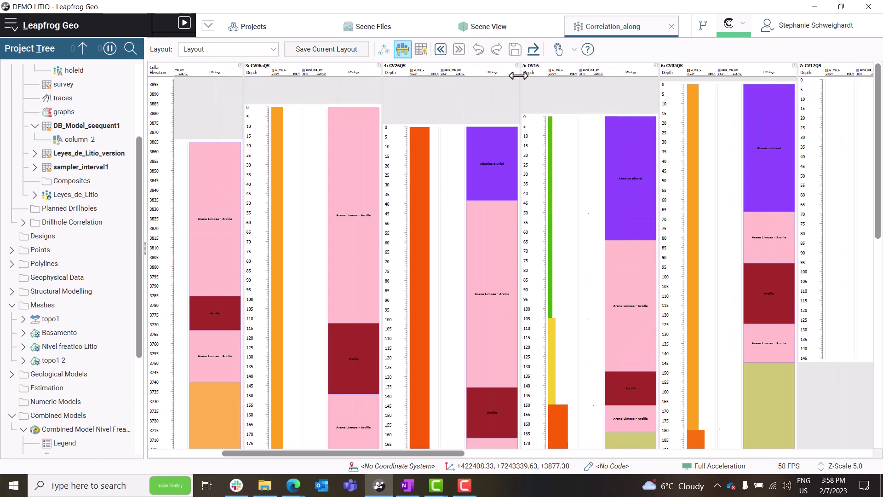
scroll(715, 91, "down", 5)
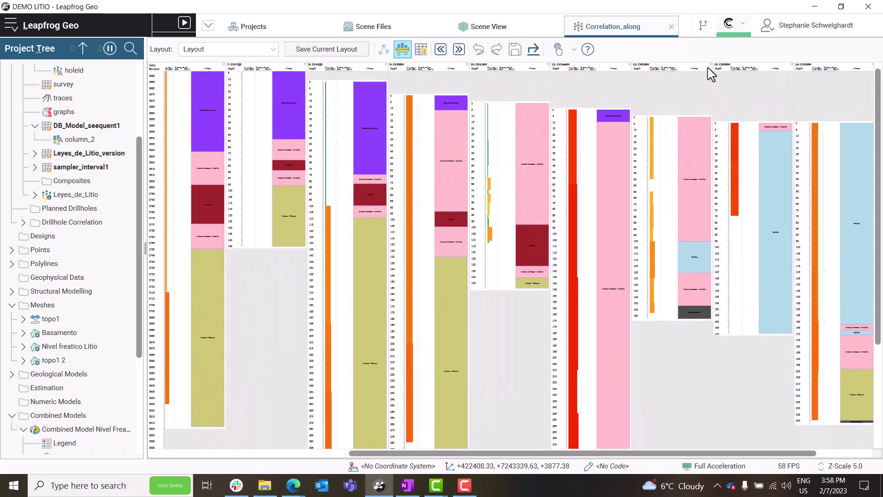
scroll(713, 73, "up", 1)
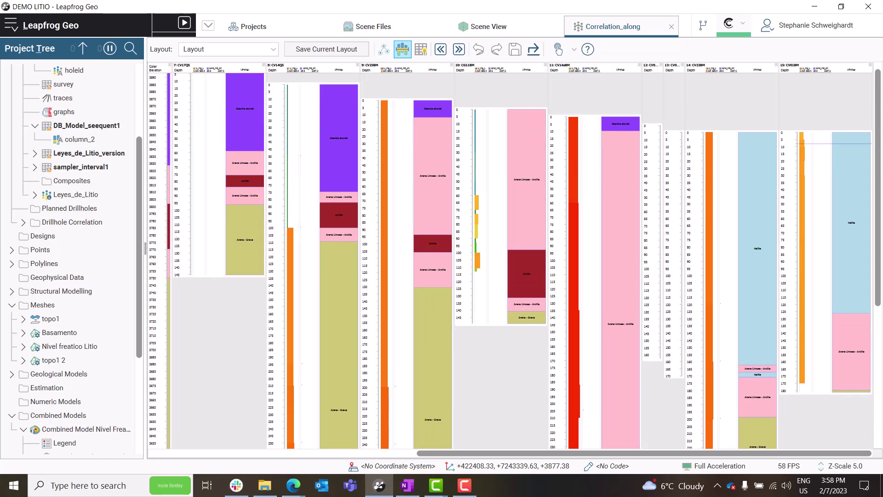
scroll(499, 273, "down", 5)
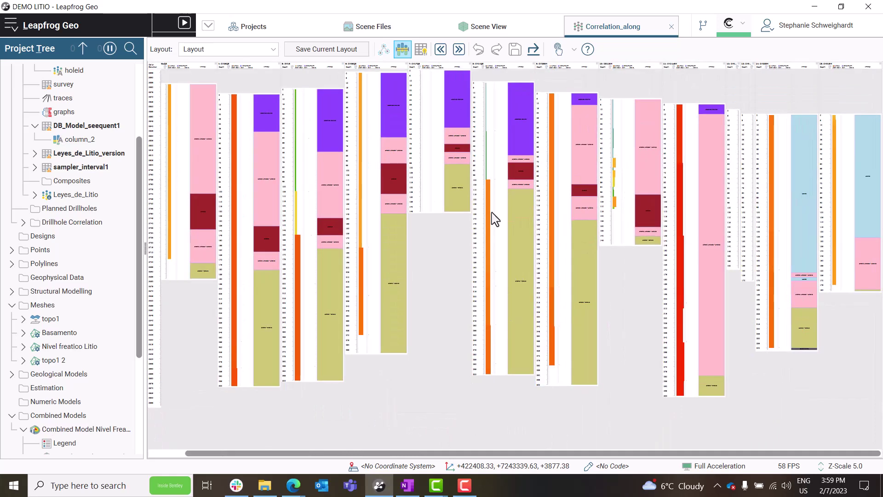
- Filter the CV14QS column to depths 0–250 and apply it to all holes
right_click(478, 74)
left_click(486, 90)
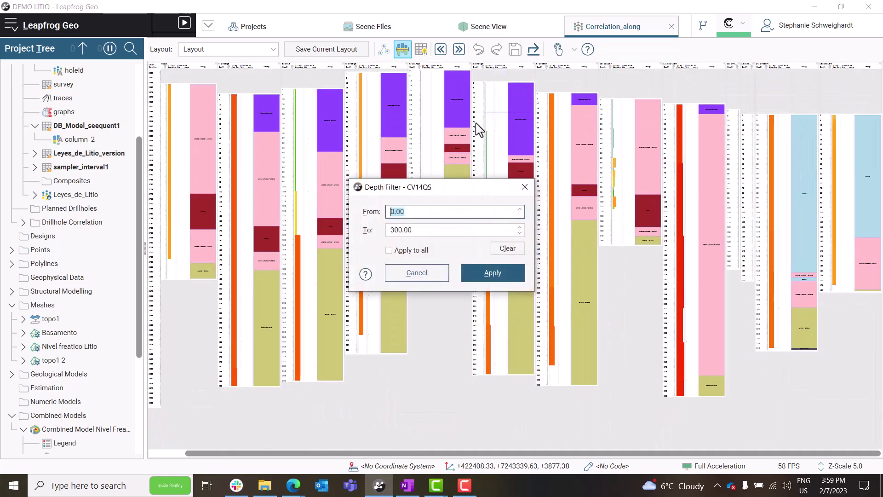
double_click(428, 230)
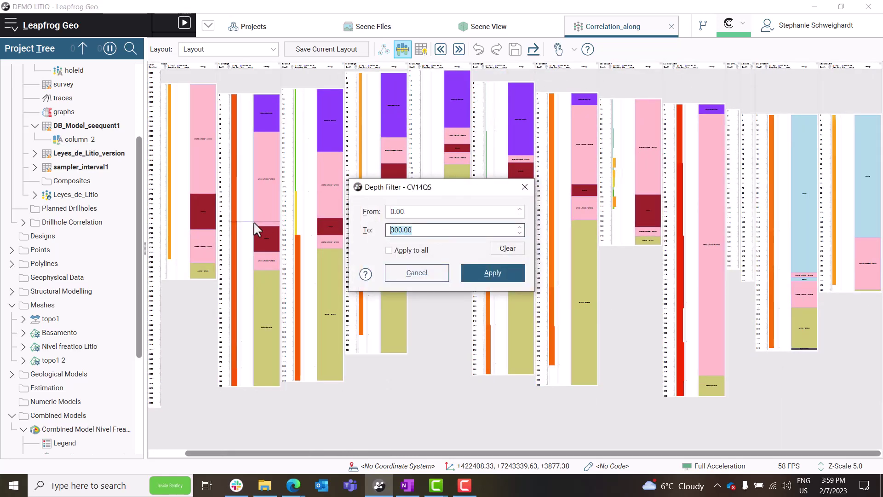
type("250")
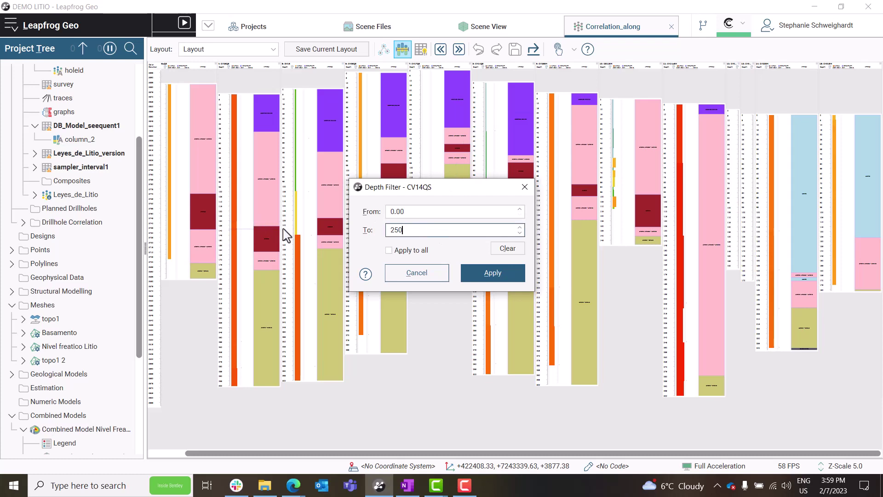
left_click(390, 251)
left_click(492, 272)
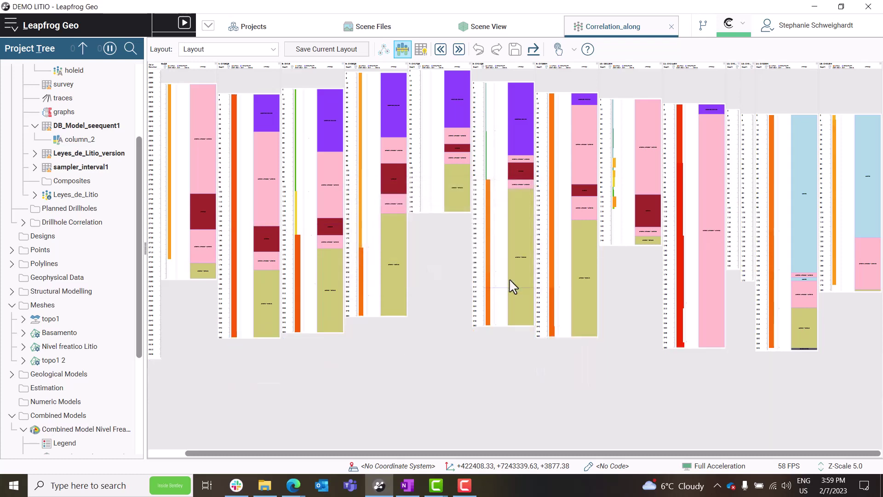
scroll(253, 114, "up", 3)
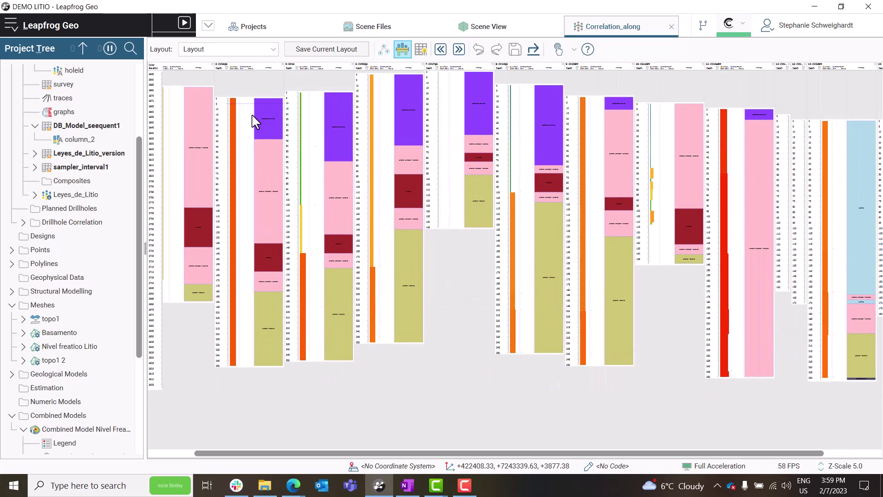
scroll(252, 114, "up", 2)
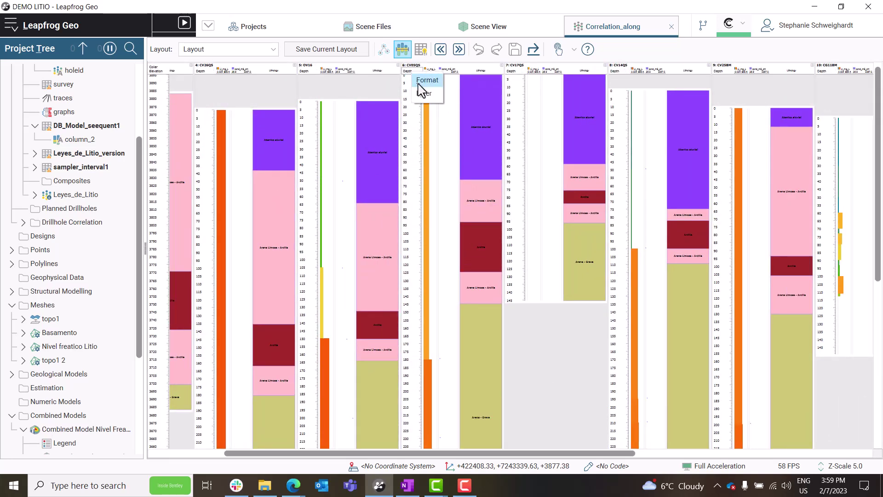
- Set the depth axis Default Interval to 0.5, keeping measured depth
double_click(421, 90)
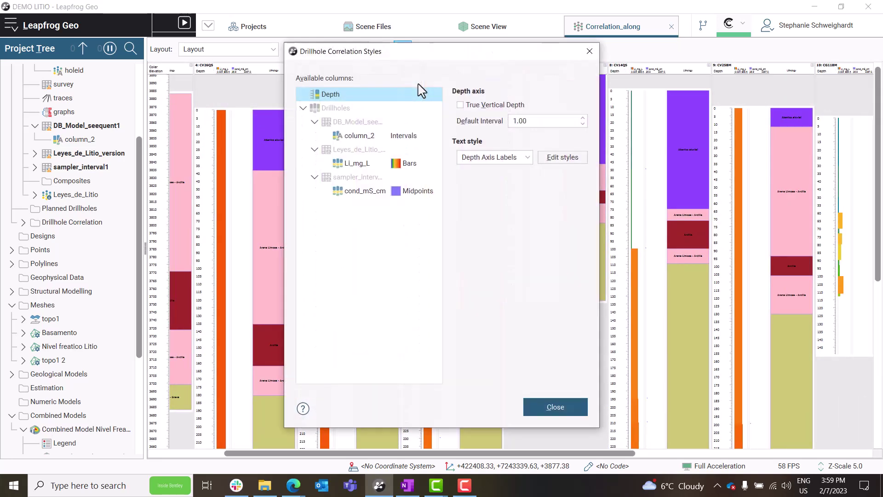
left_click(515, 106)
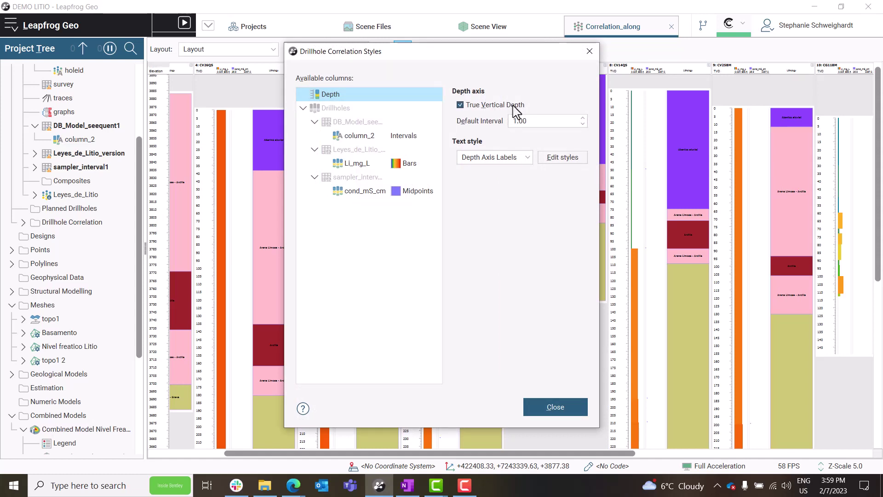
left_click(514, 106)
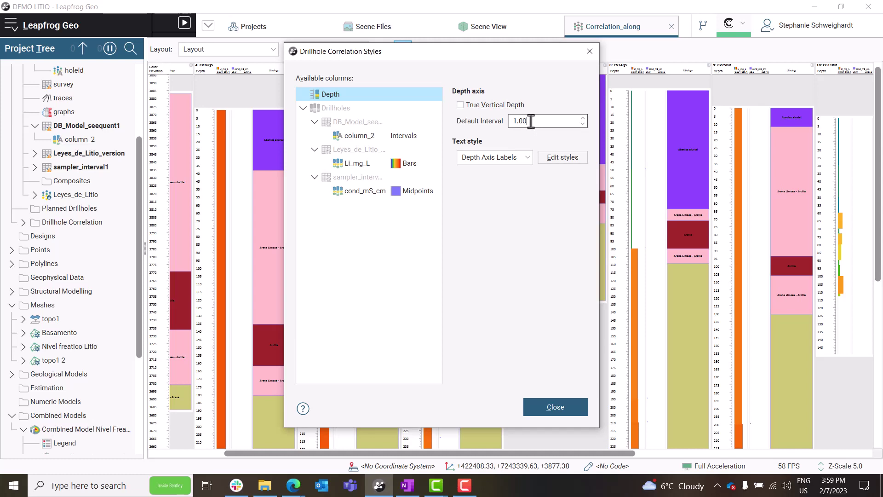
left_click_drag(545, 121, 457, 117)
type("0.5")
left_click(478, 159)
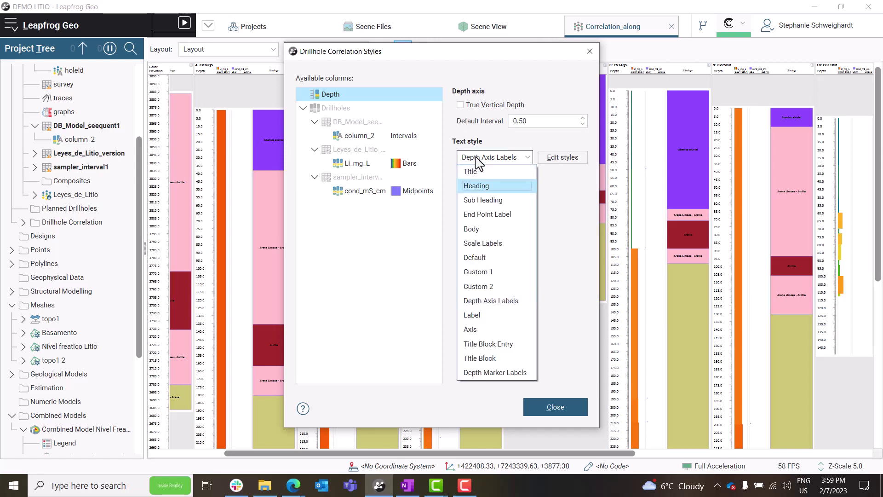
- Reduce the Depth Axis Labels text style from Tahoma 12 to 10
left_click(512, 301)
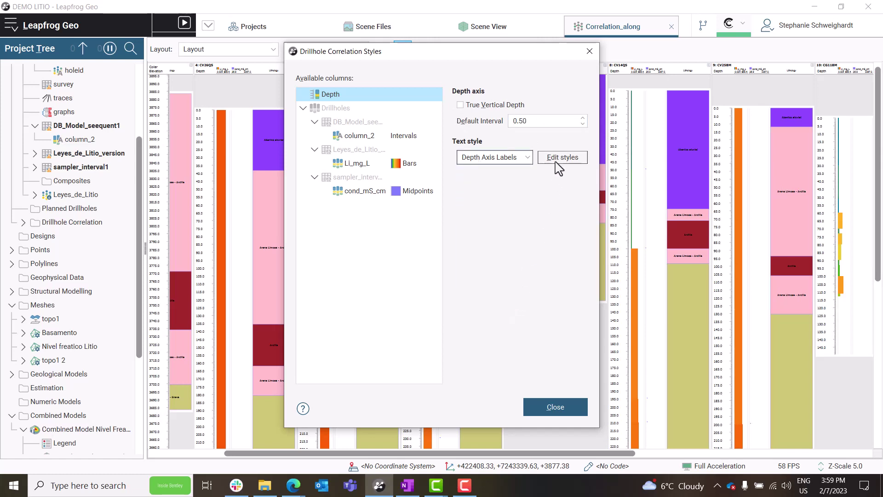
left_click(562, 158)
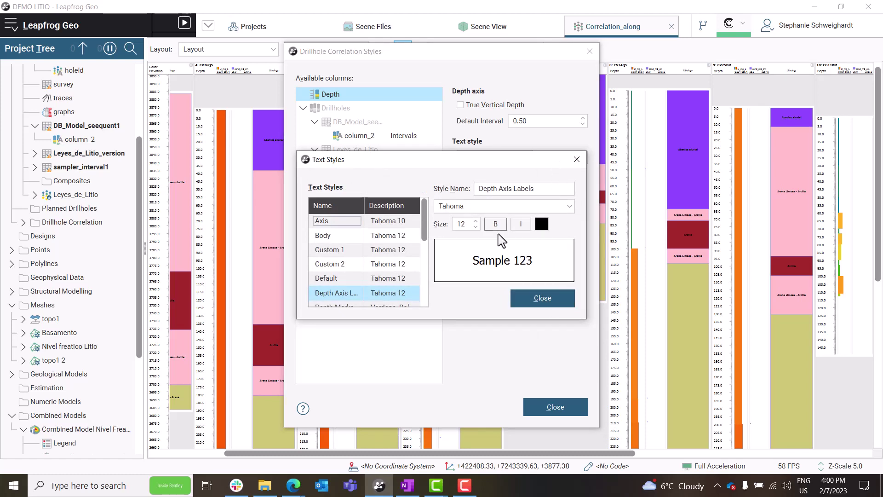
left_click(476, 227)
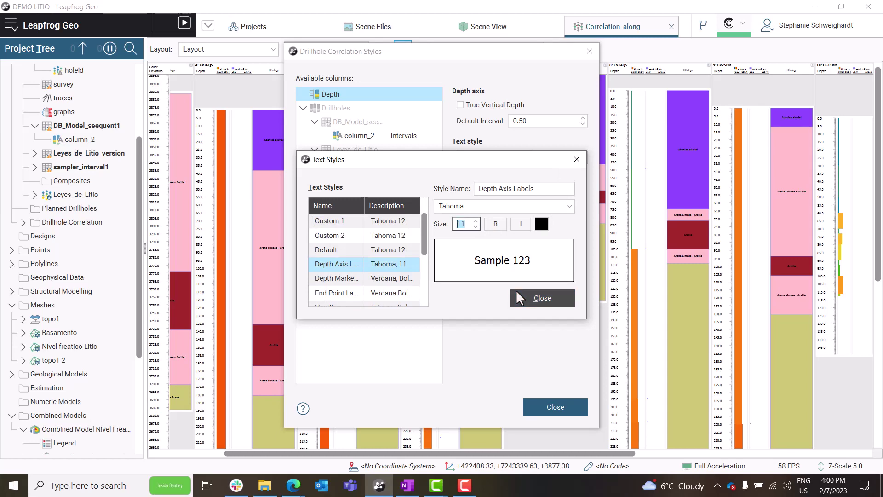
left_click(475, 227)
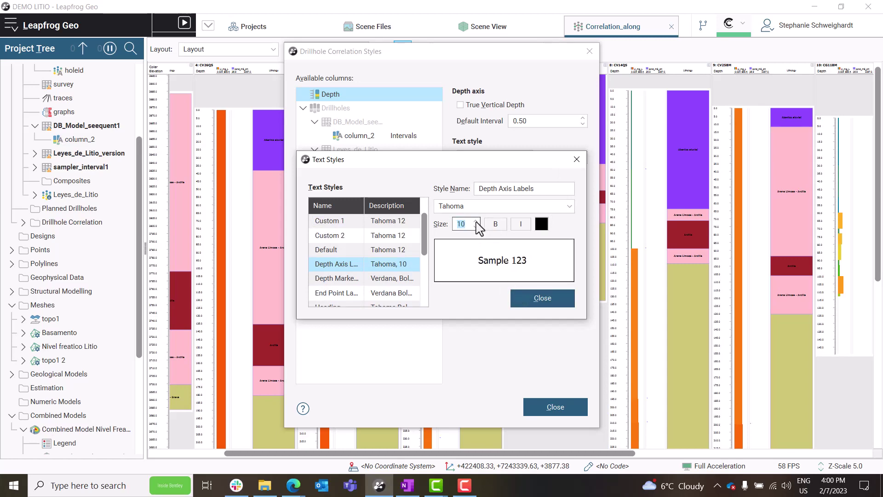
left_click(544, 296)
- Keep column_2 re-labelled as Lithology and show interval thickness beneath each unit
left_click(338, 135)
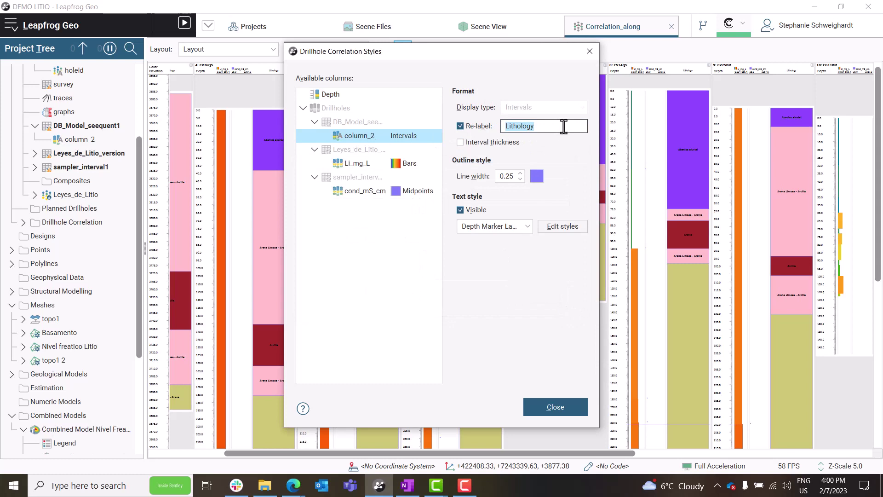
left_click(461, 127)
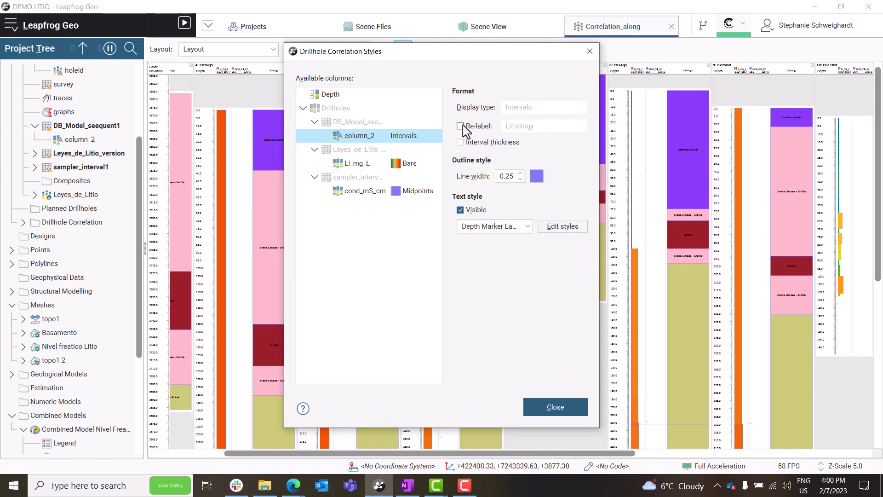
left_click(461, 126)
left_click(497, 142)
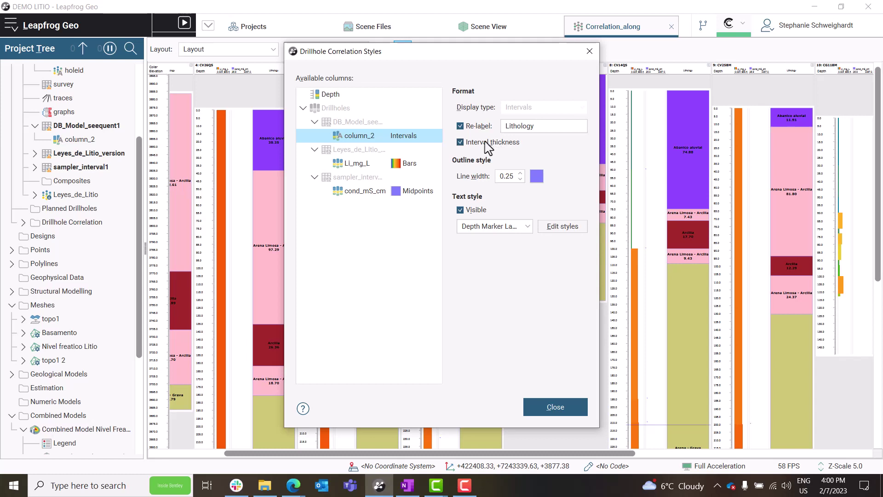
- Restyle the Li_mg_L bars: toggle log transform, keep Li_mg_L colouring and show value labels
left_click(366, 166)
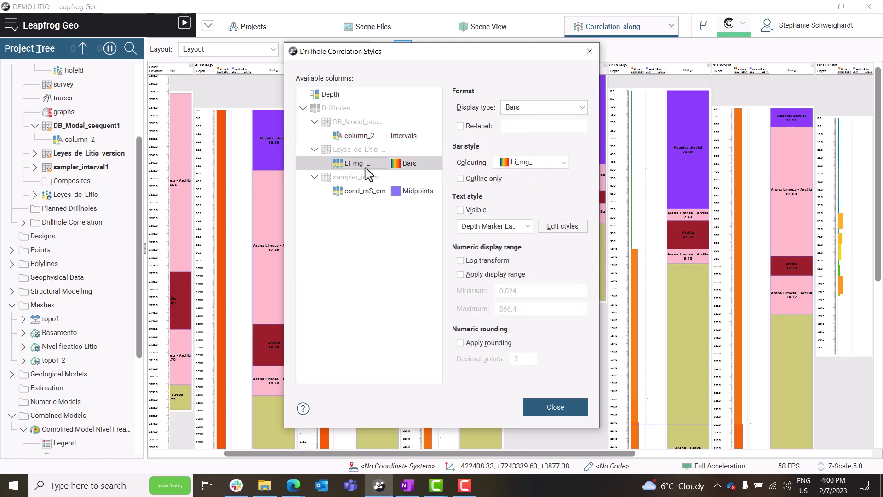
left_click(484, 270)
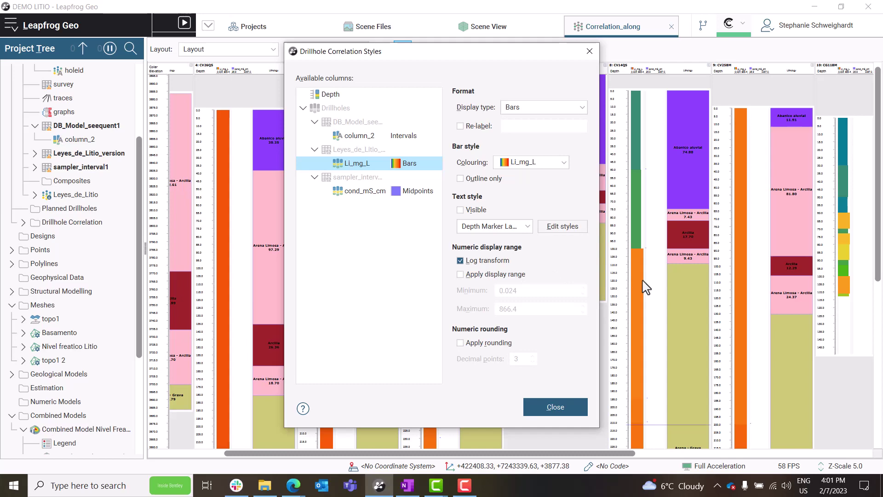
scroll(660, 286, "down", 4)
scroll(662, 289, "up", 1)
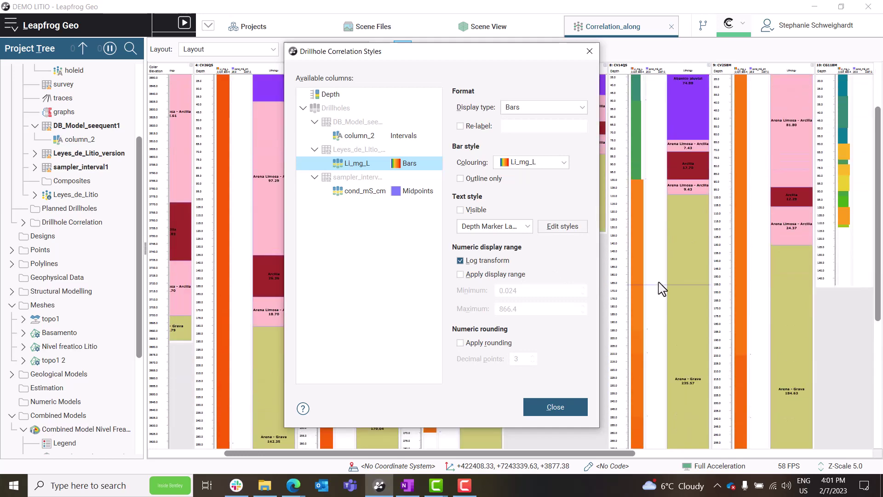
left_click(543, 163)
left_click(516, 193)
left_click(543, 107)
left_click(534, 118)
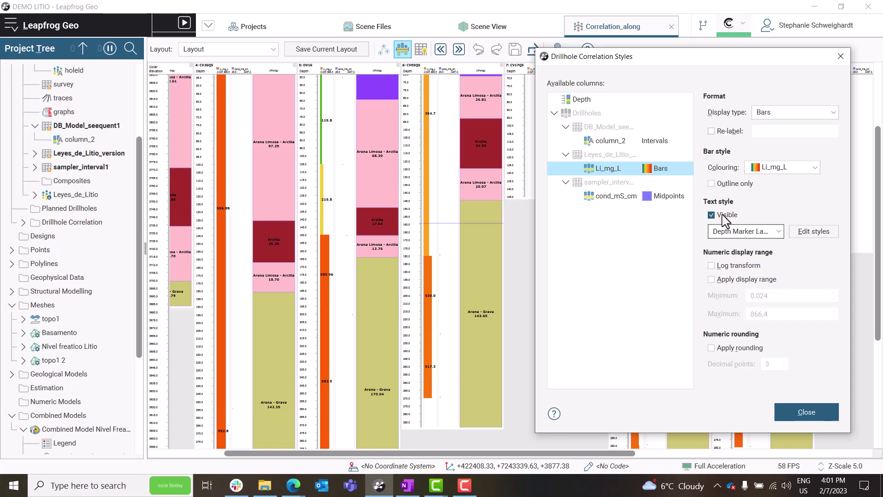
left_click(778, 412)
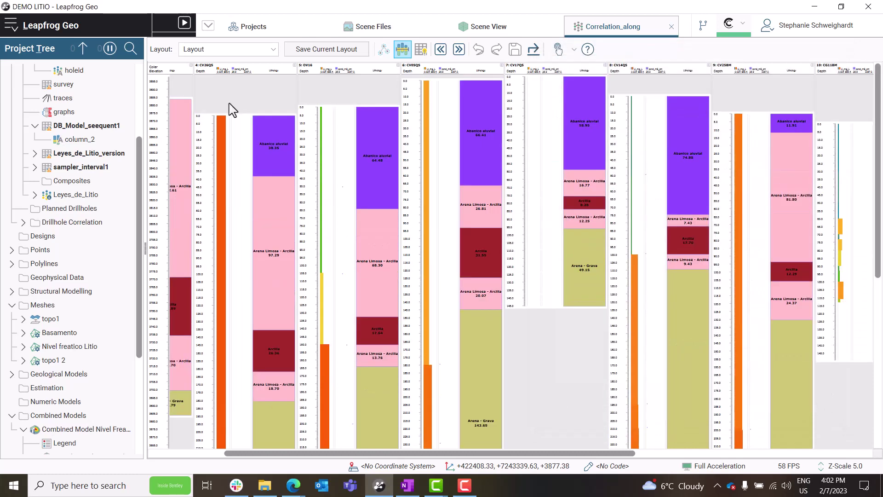
- Overwrite the existing Layout with the current column setup and close the Correlation_along view
left_click(266, 49)
left_click(319, 57)
left_click(324, 52)
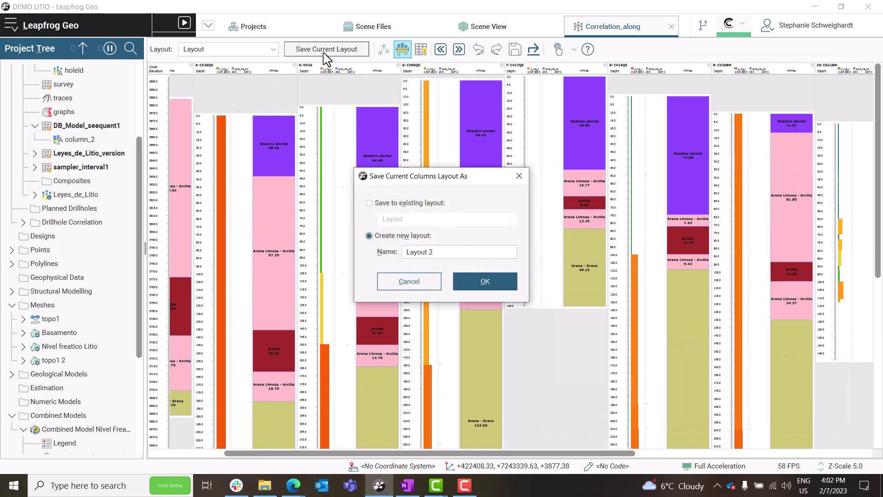
left_click_drag(439, 251, 429, 252)
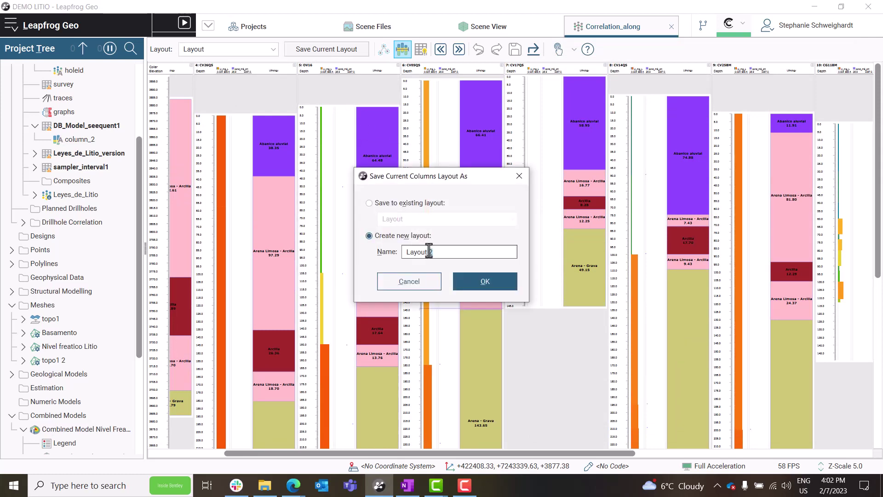
left_click(428, 204)
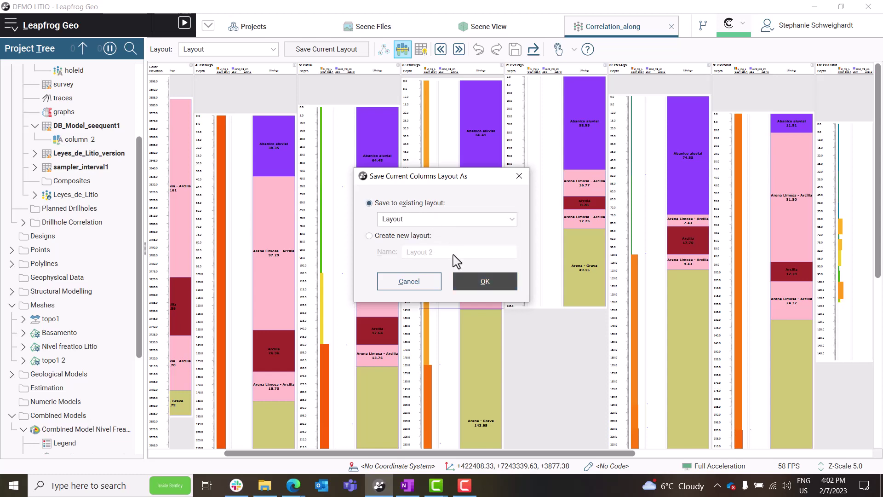
left_click(473, 290)
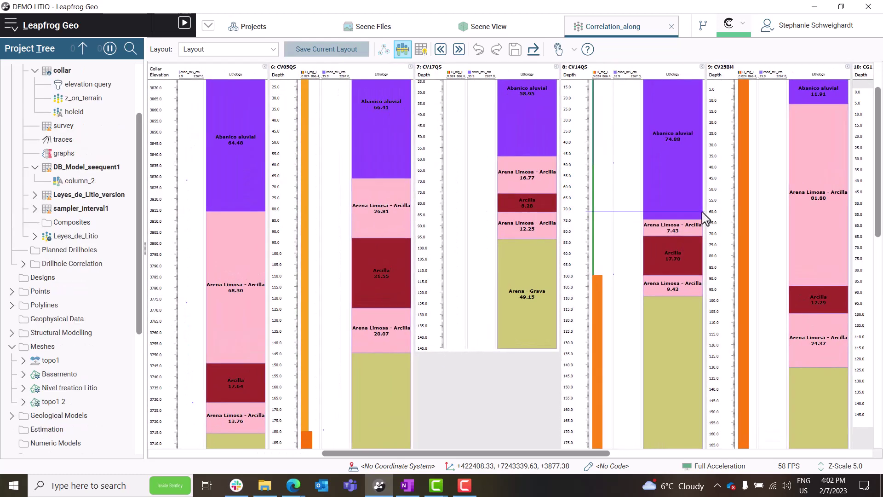
scroll(704, 216, "up", 2)
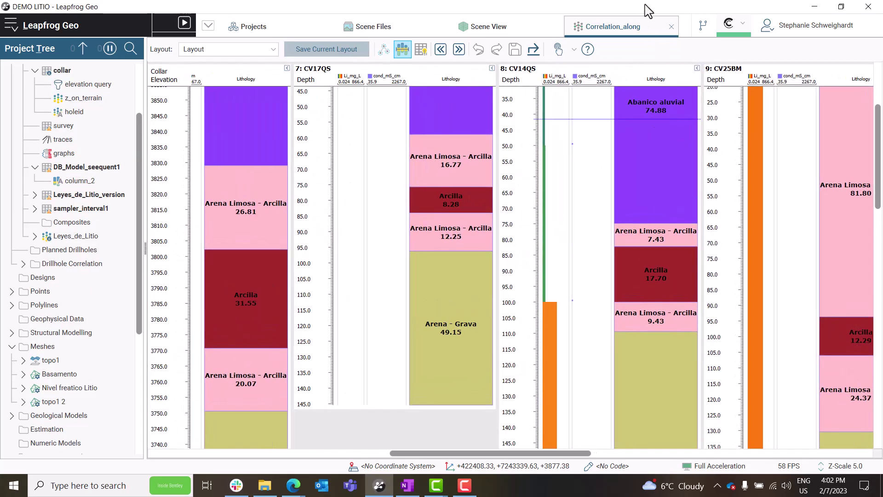
left_click(673, 26)
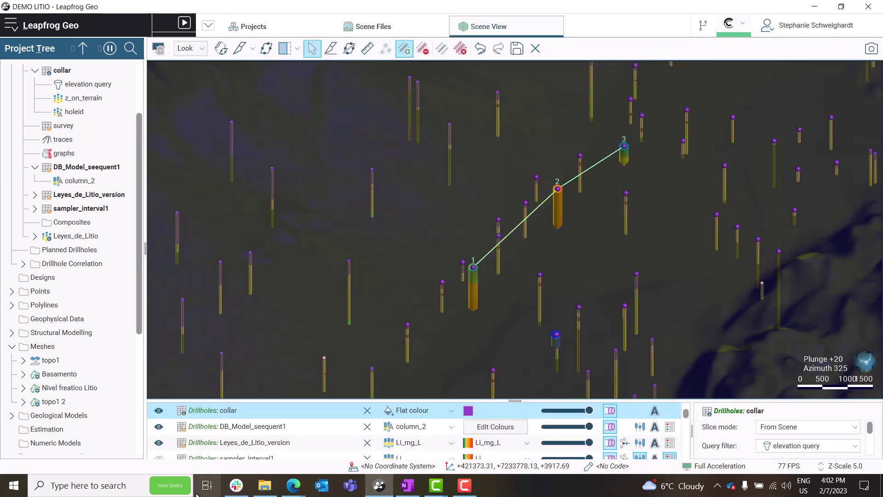